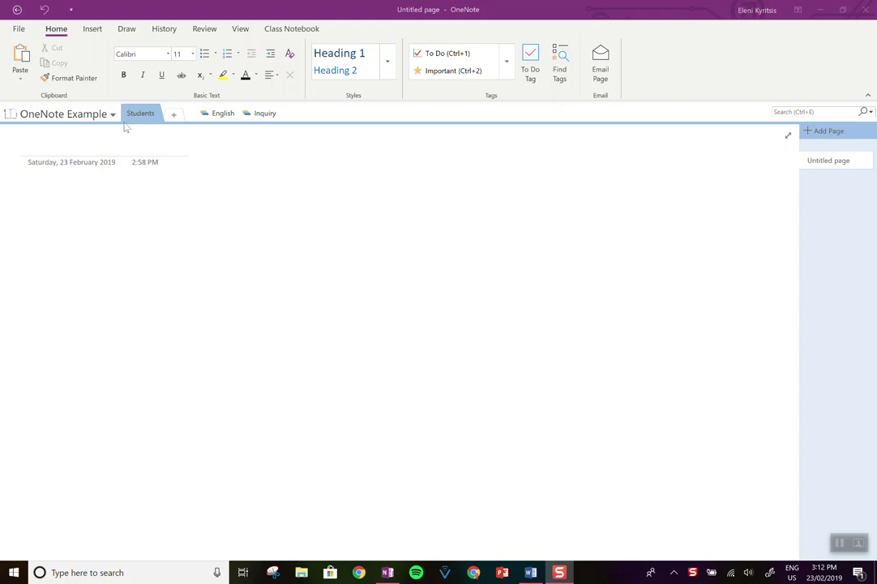
- Add a new section named Student Profiles to the OneNote Example notebook
click(171, 116)
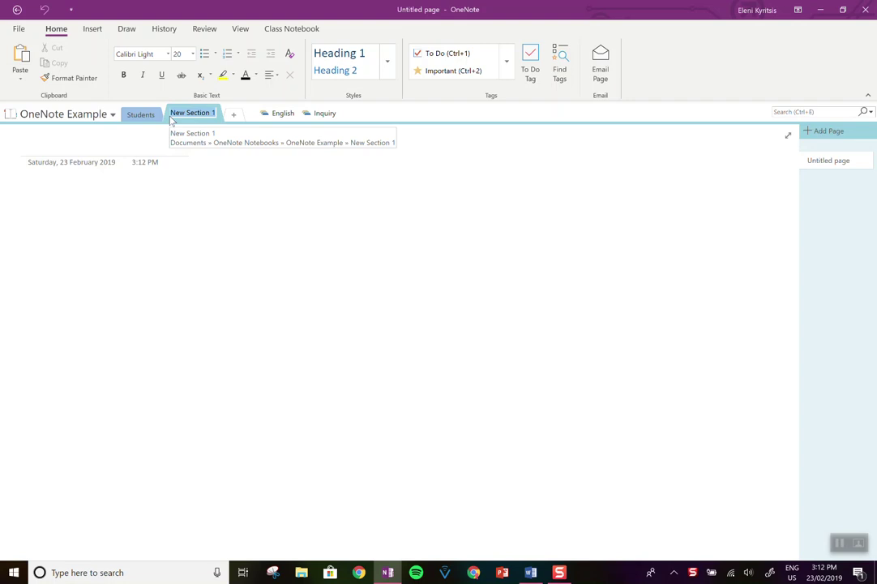
text(Student)
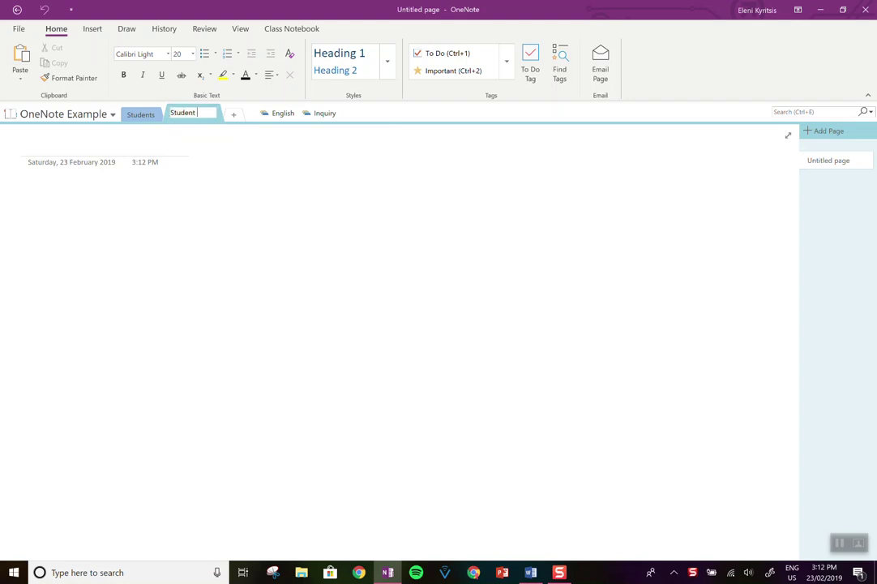
text( Profiles)
key(Return)
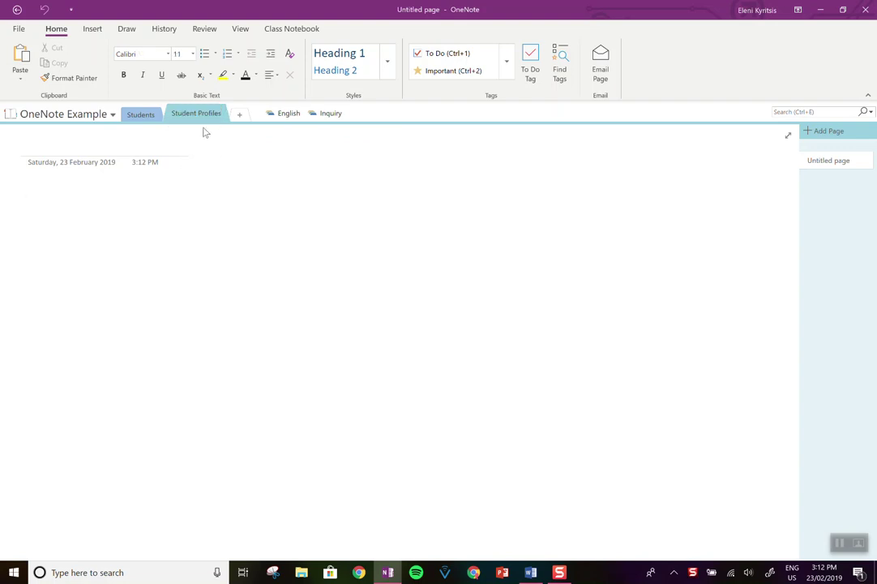
- Add another section named Templates after Student Profiles
click(239, 114)
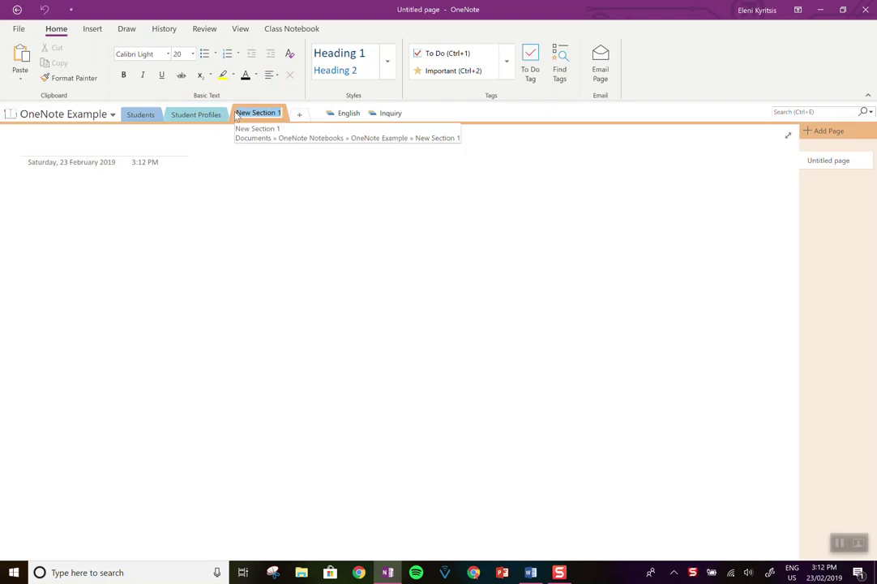
text(Templates)
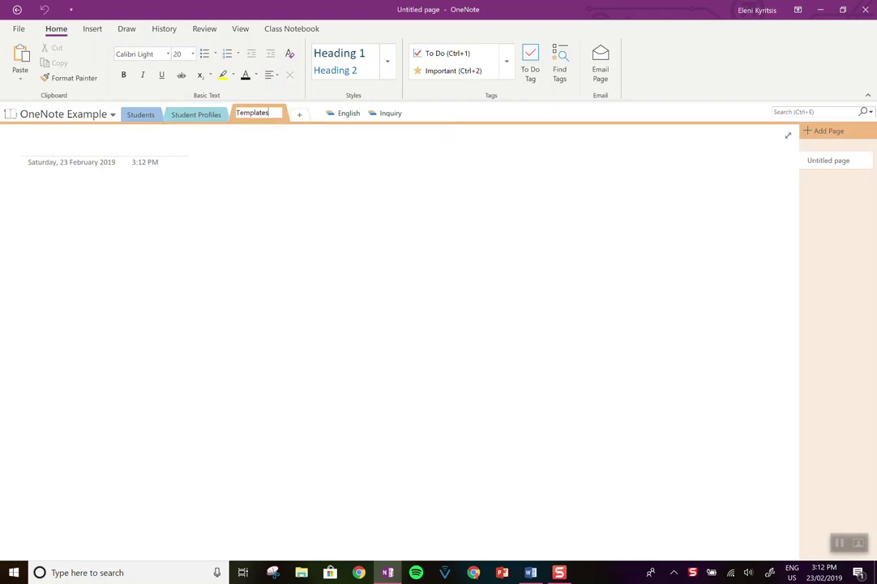
key(Return)
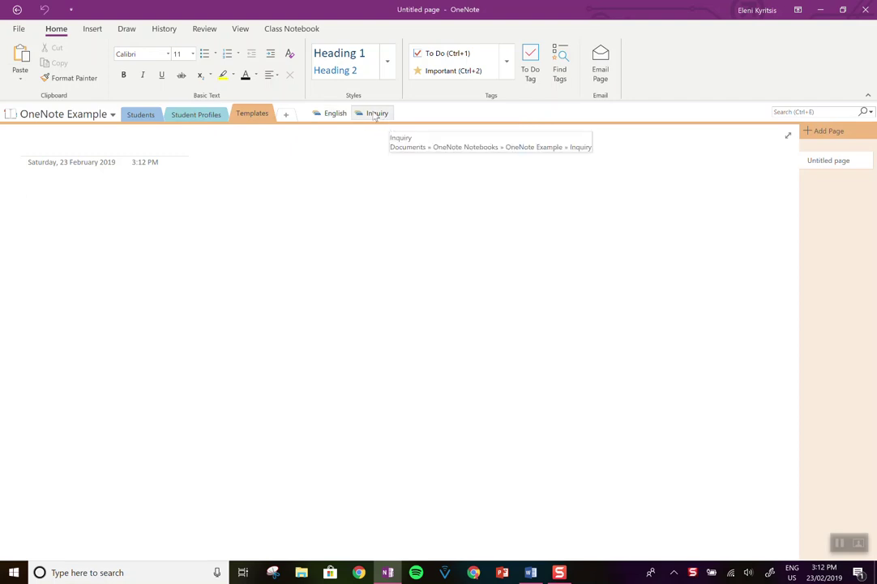
- Look at the sections inside the English and Inquiry section groups, returning to the notebook's top level after each
click(333, 114)
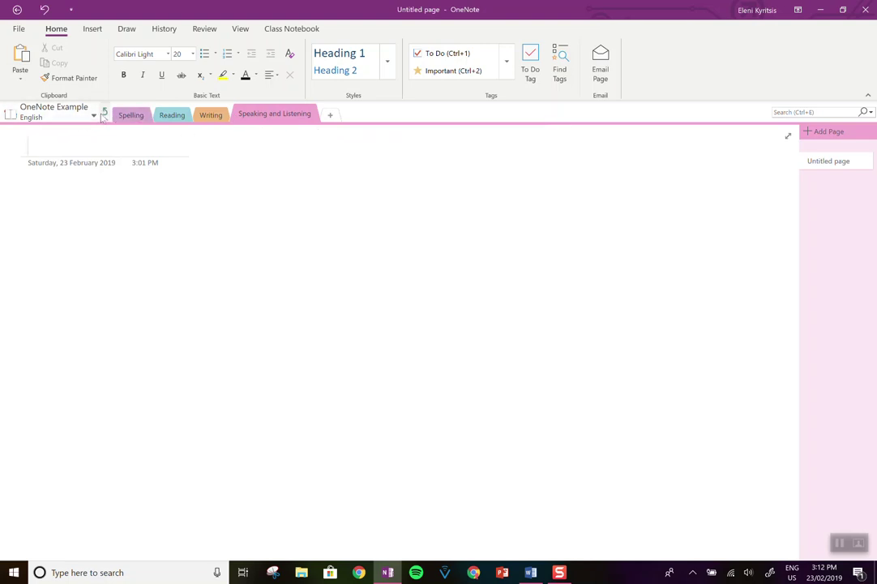
click(104, 116)
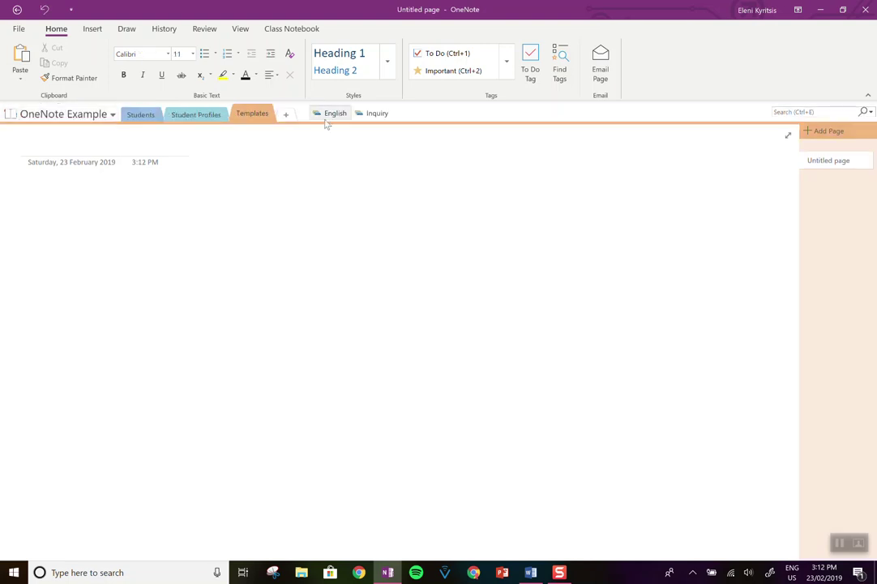
click(370, 116)
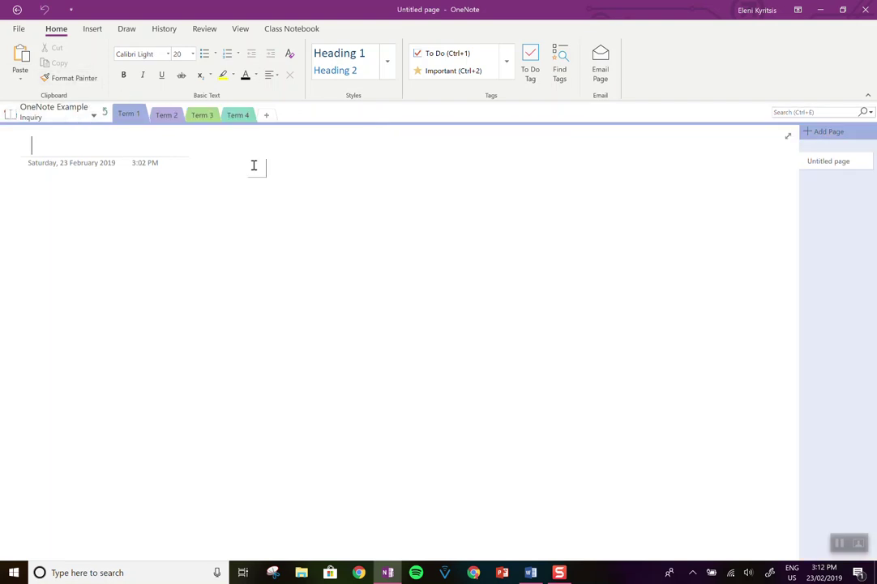
click(103, 112)
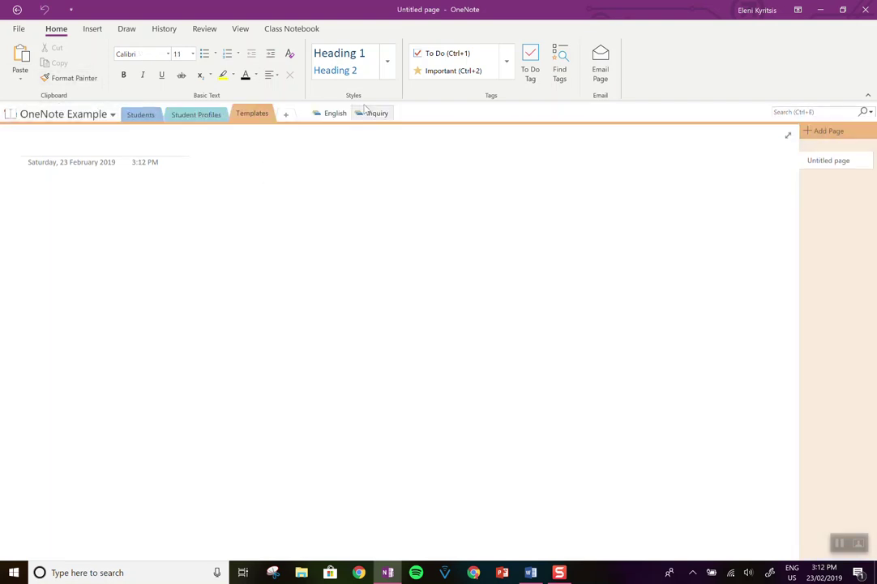
- Create a new section group named Mathematics alongside English and Inquiry
right_click(415, 116)
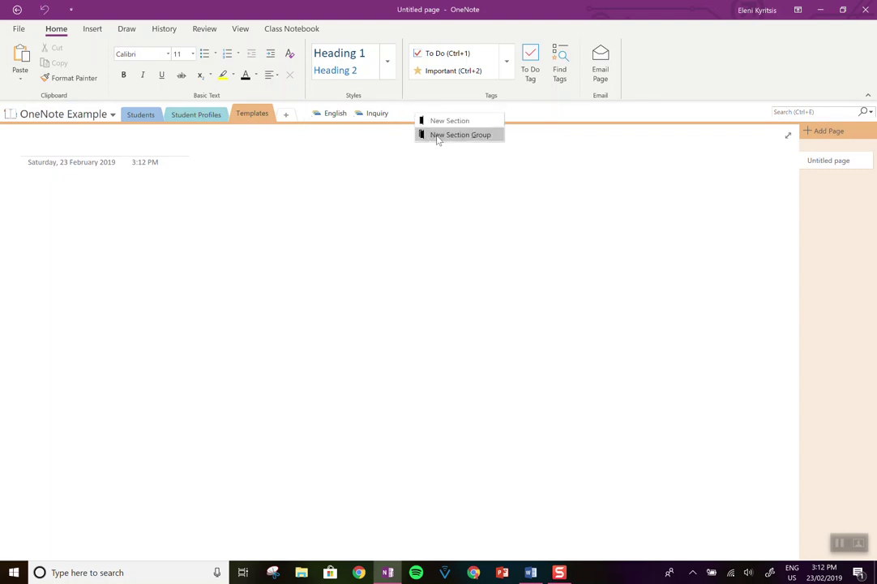
click(441, 136)
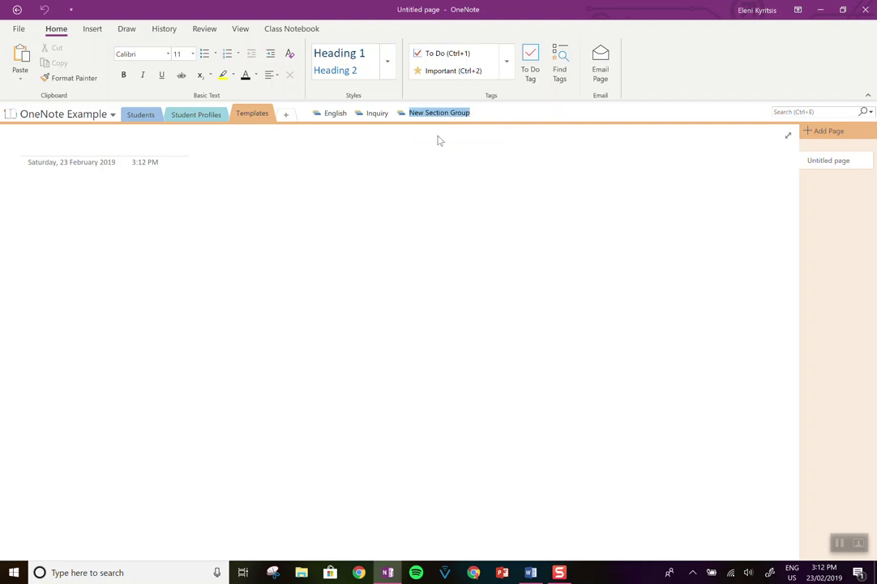
text(Mathematics)
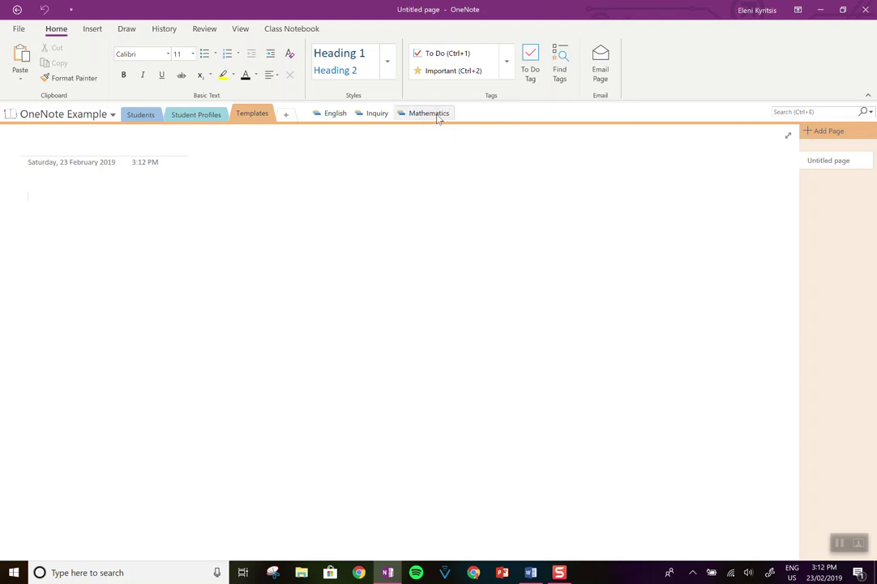
- Open the Mathematics group and create its first section, naming it Place Value
click(436, 115)
click(124, 114)
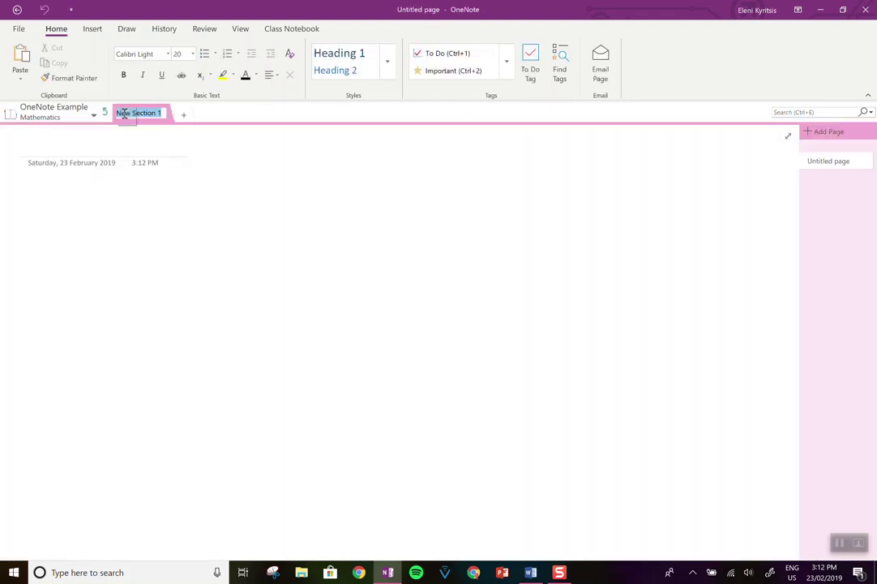
text(P)
key(Escape)
text(C)
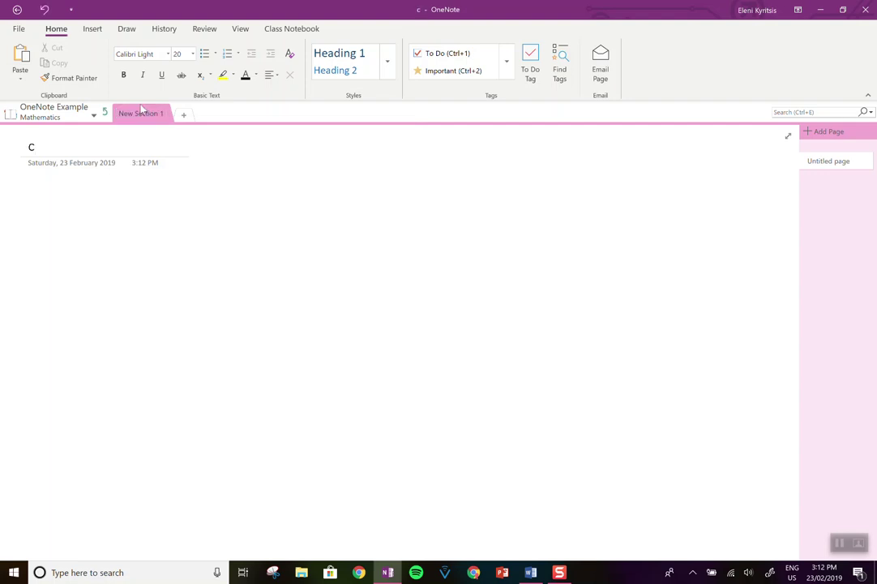
double_click(136, 114)
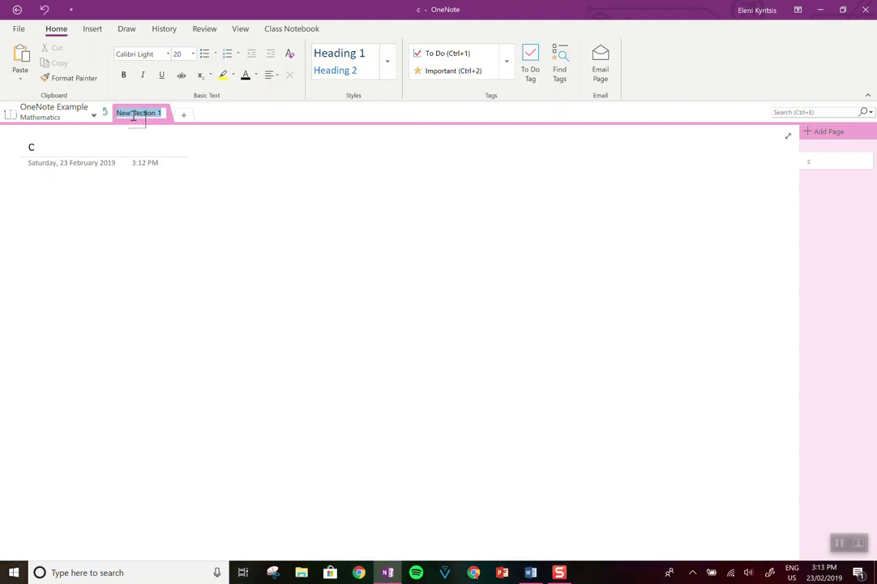
text(Place)
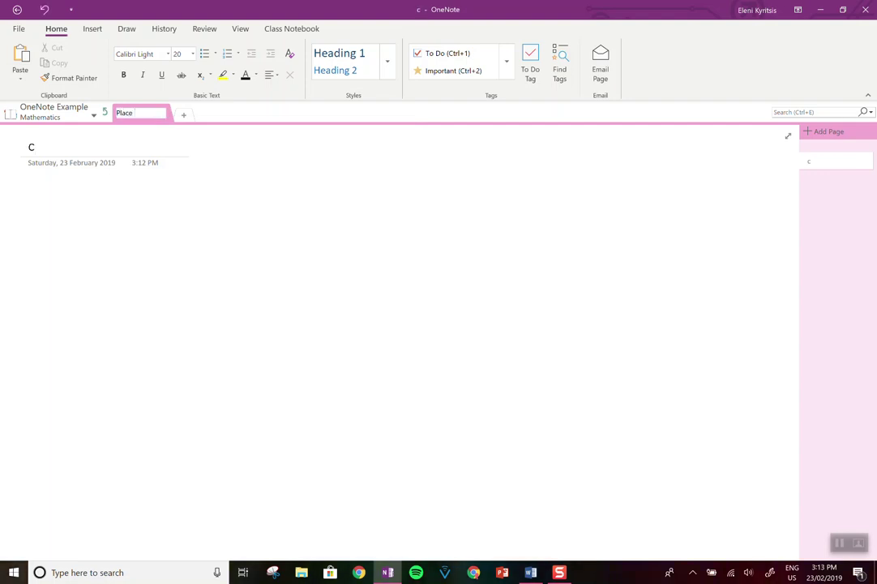
text( Vlaue)
- Add a second section to the Mathematics group and name it Fractions
click(184, 114)
key(Return)
text(Fr)
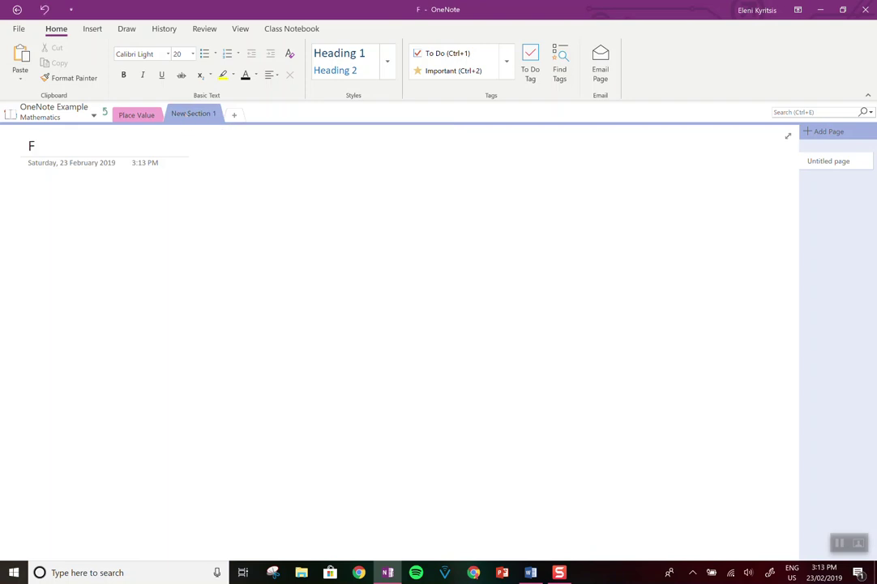
double_click(193, 113)
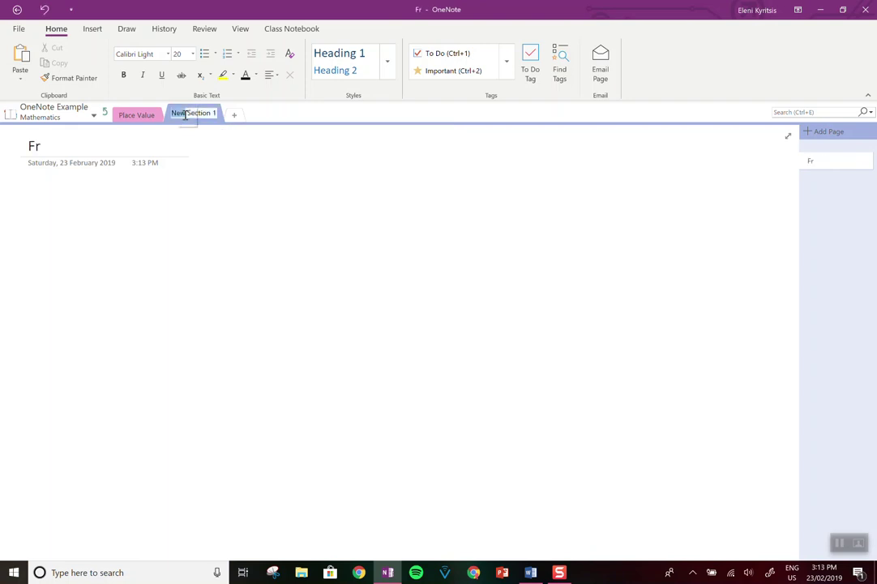
key(Escape)
key(ctrl+a)
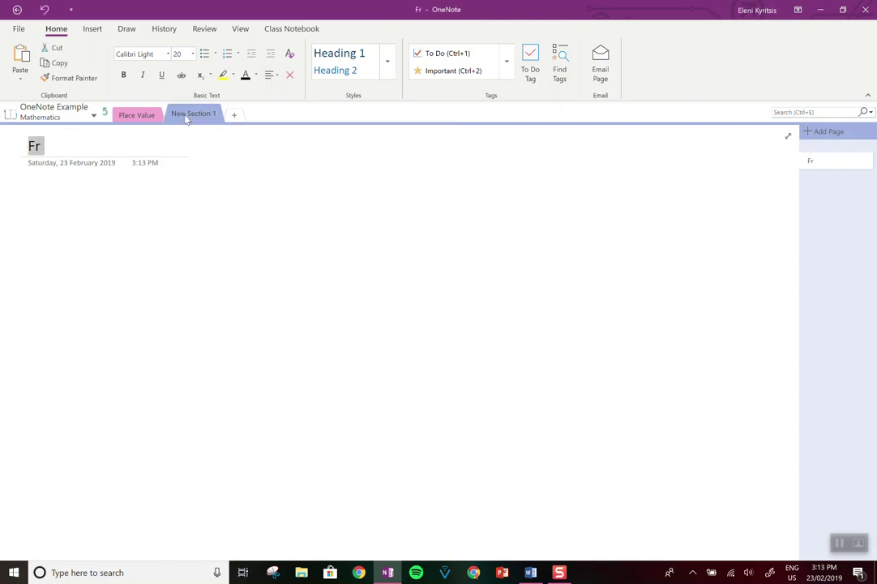
double_click(187, 114)
text(Fractions)
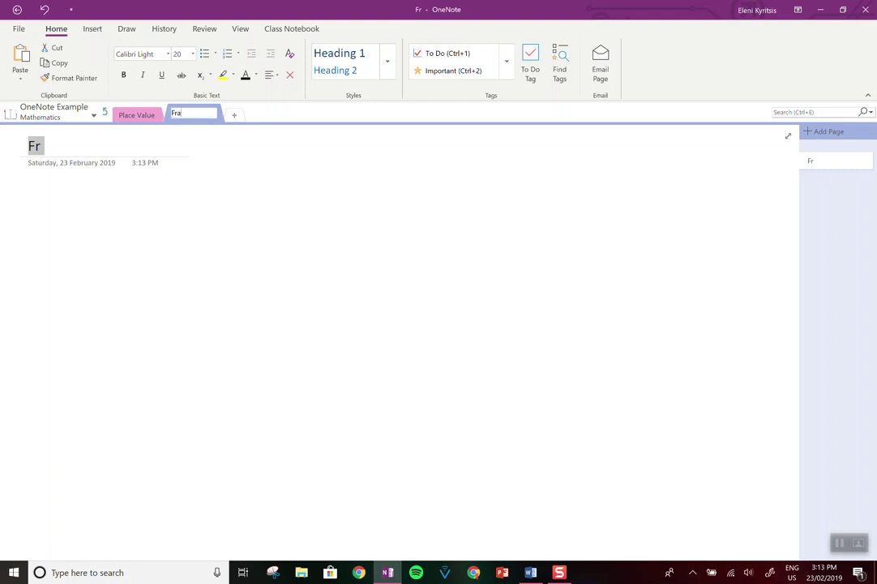
- Add a third section to the Mathematics group and name it Data
click(234, 115)
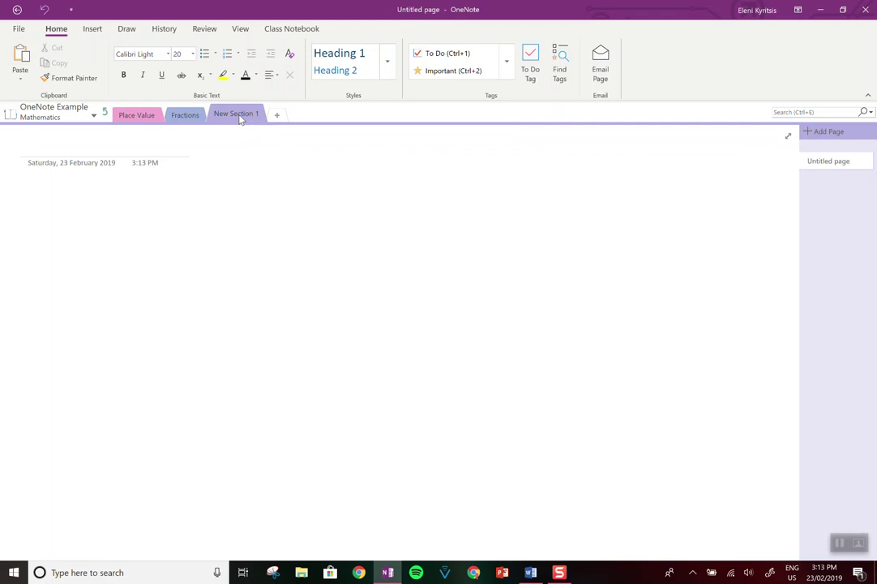
double_click(238, 115)
text(Data)
key(Return)
- Return to the notebook's top level and add four new pages to the Templates section
click(106, 114)
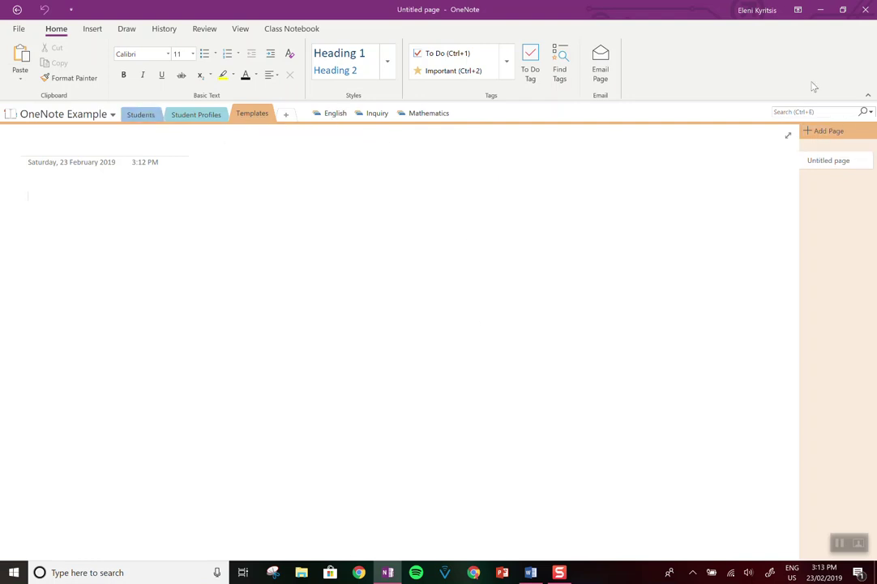
click(826, 132)
click(826, 132)
click(826, 132)
click(826, 132)
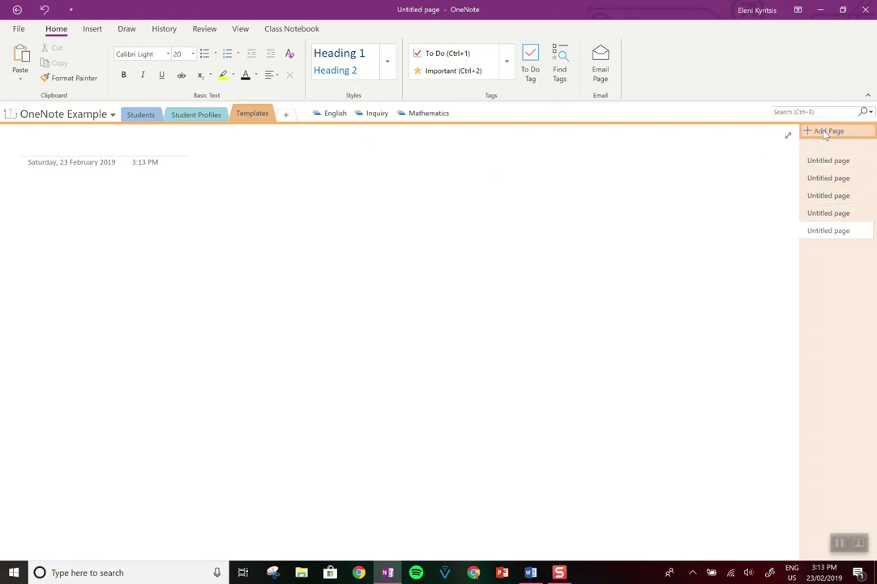
- Title the first page of the Templates section Overview
click(830, 159)
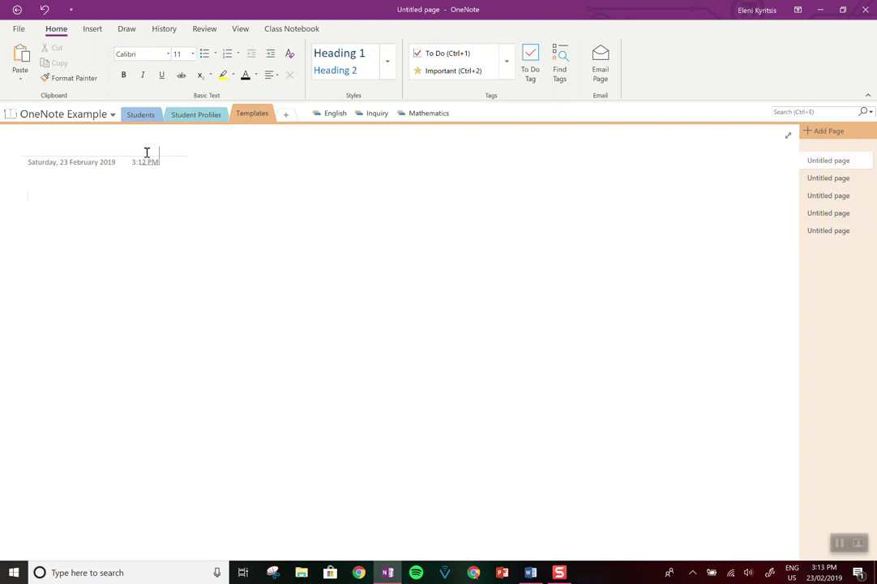
text(Overi)
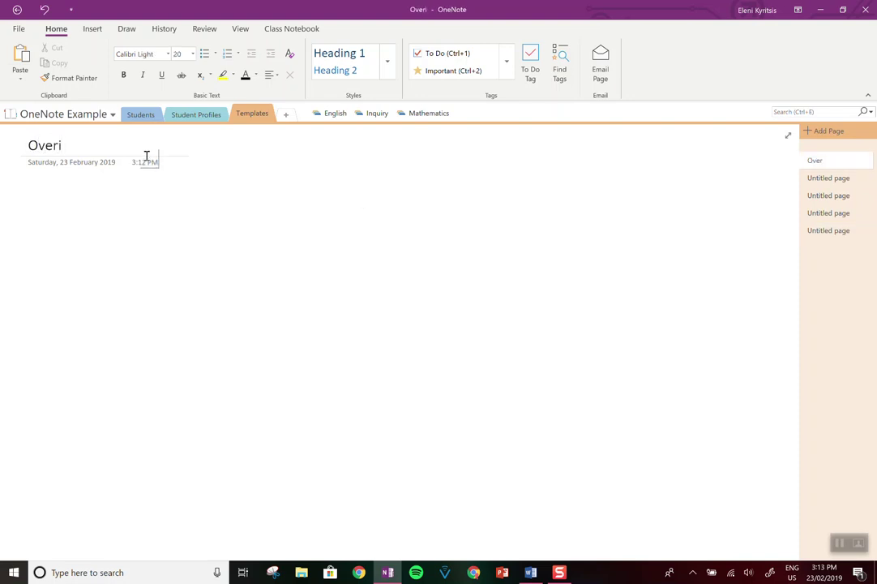
key(BackSpace)
text(view)
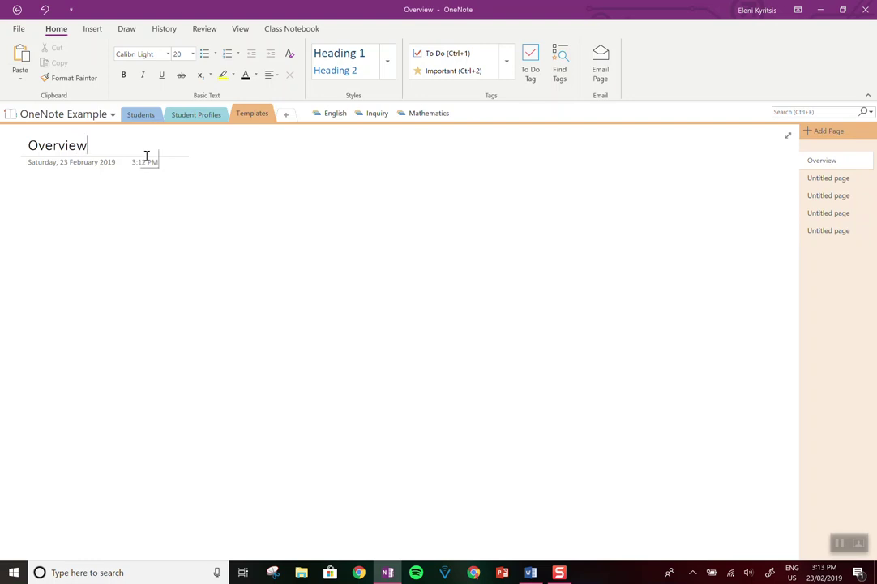
- Title the second and third pages of the Templates section Student 1 and Student 2
click(840, 179)
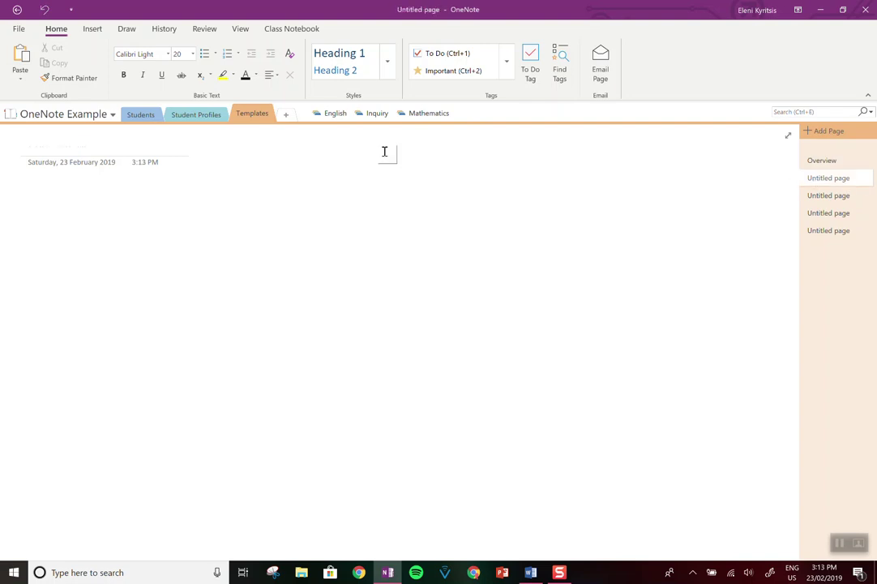
text(Stude)
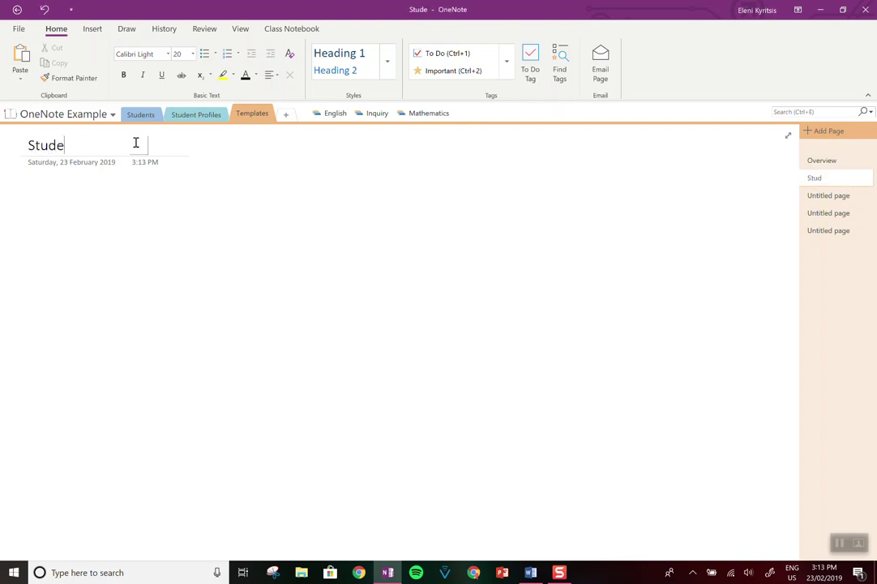
text(nt 1)
click(830, 195)
text(S)
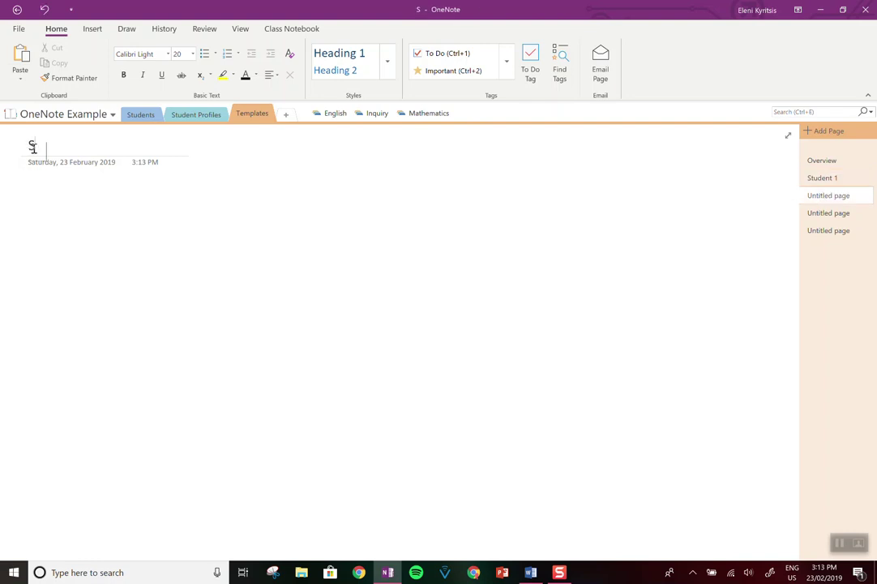
text(tudent)
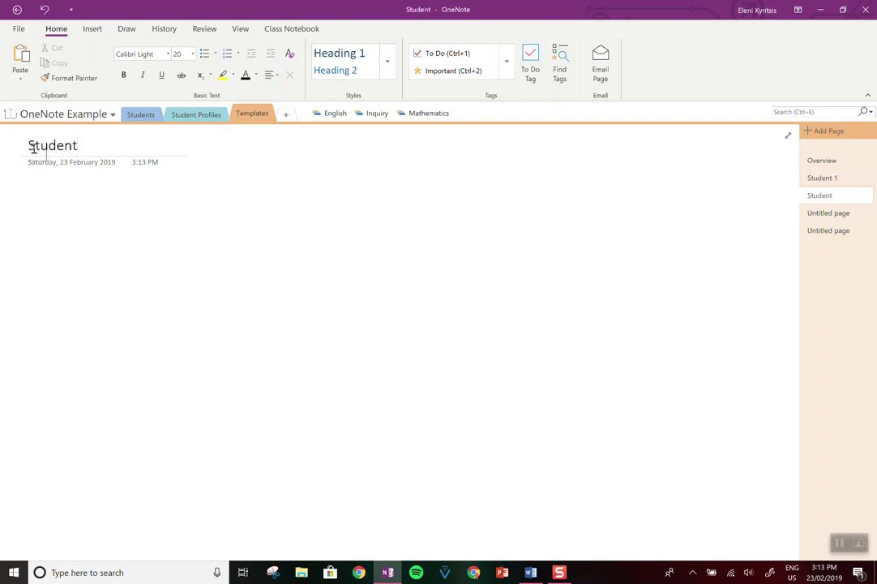
text( 2)
- Title the last two pages of the Templates section Student 3 and Student 4
click(827, 214)
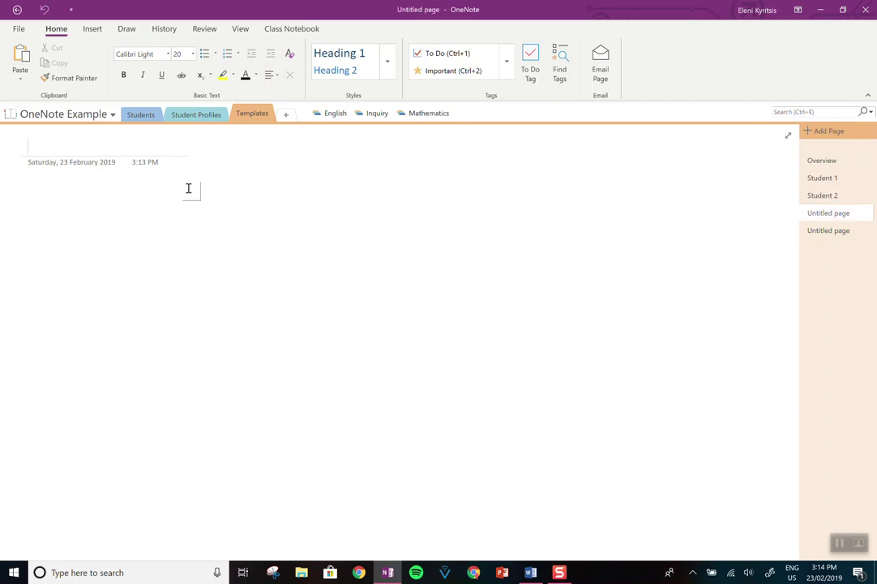
text(Student 3)
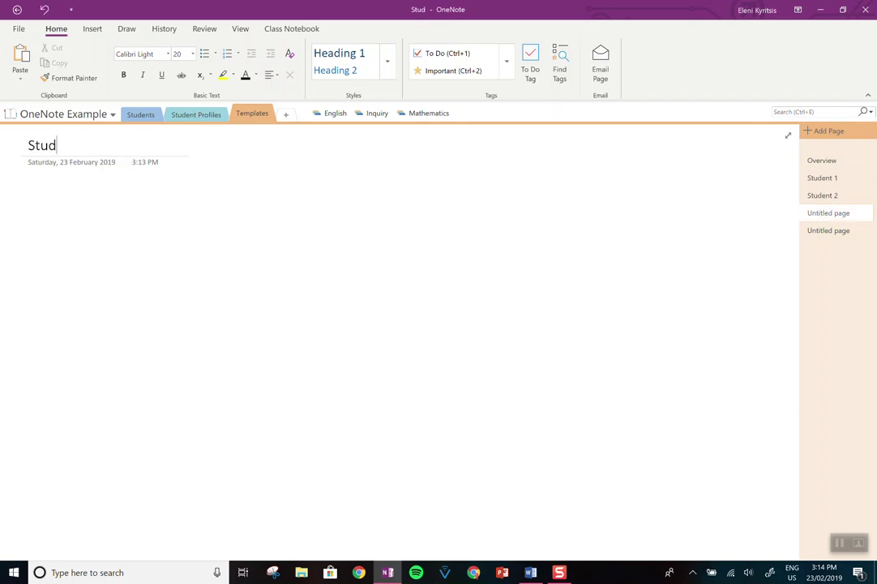
click(836, 236)
text(Stud)
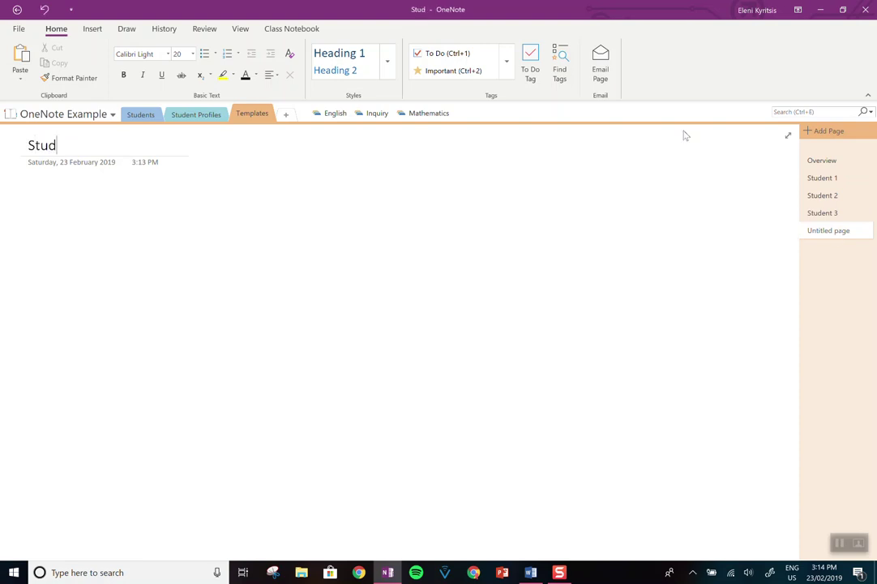
text(ent 4)
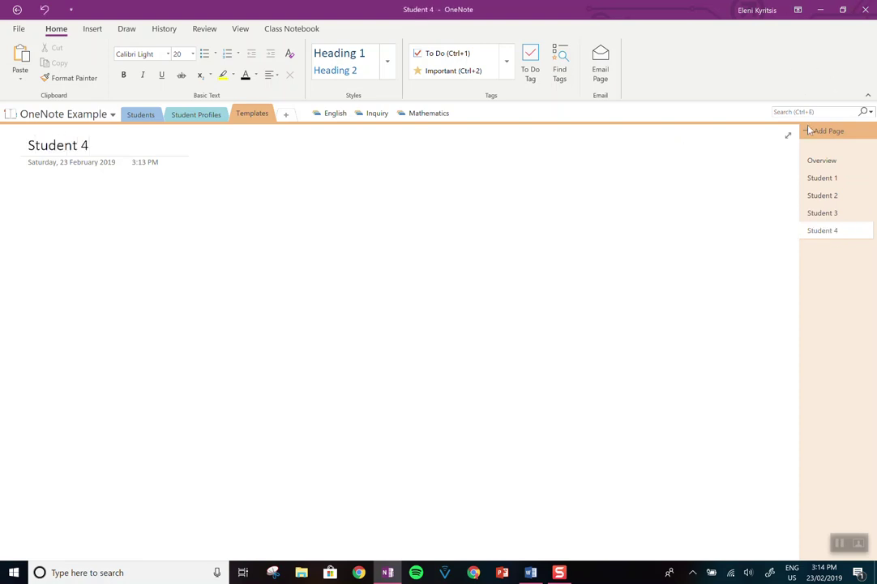
- Add a sixth page to the Templates section and title it Student 5
click(822, 131)
text(S)
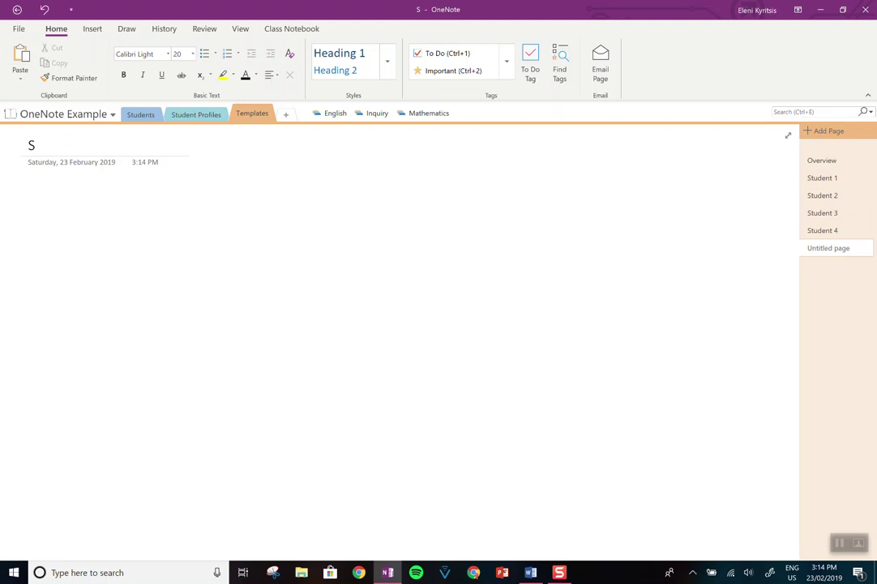
text(tudent 5)
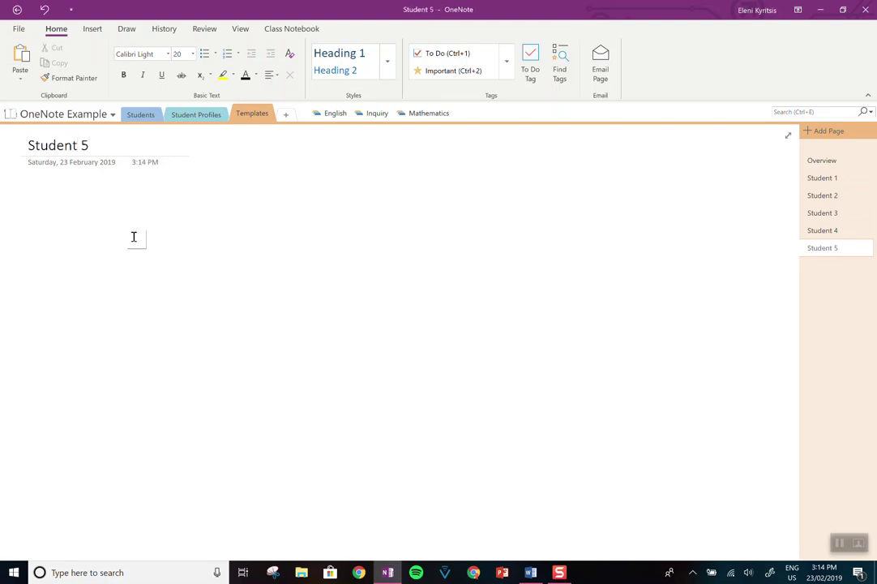
click(128, 238)
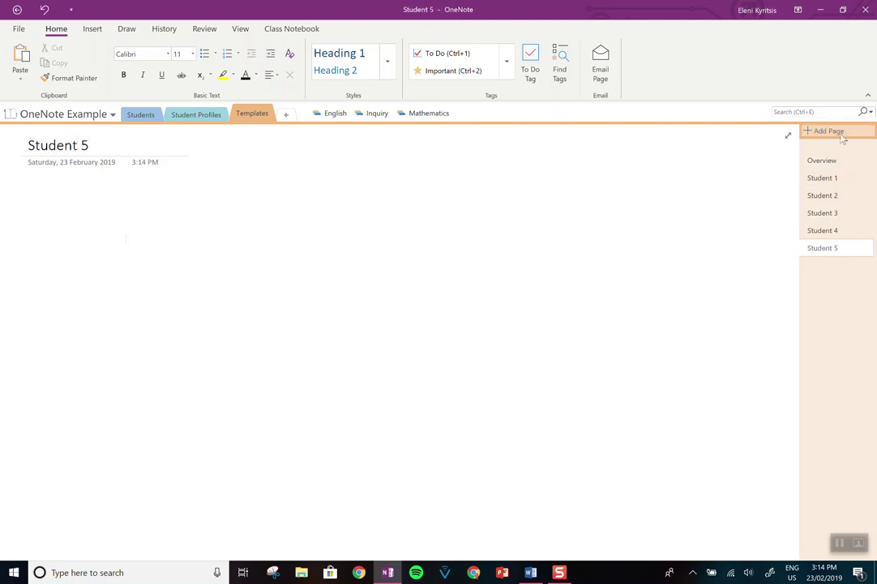
- Copy all the Templates section's pages together, from Overview through Student 5
click(837, 160)
shift+click(823, 248)
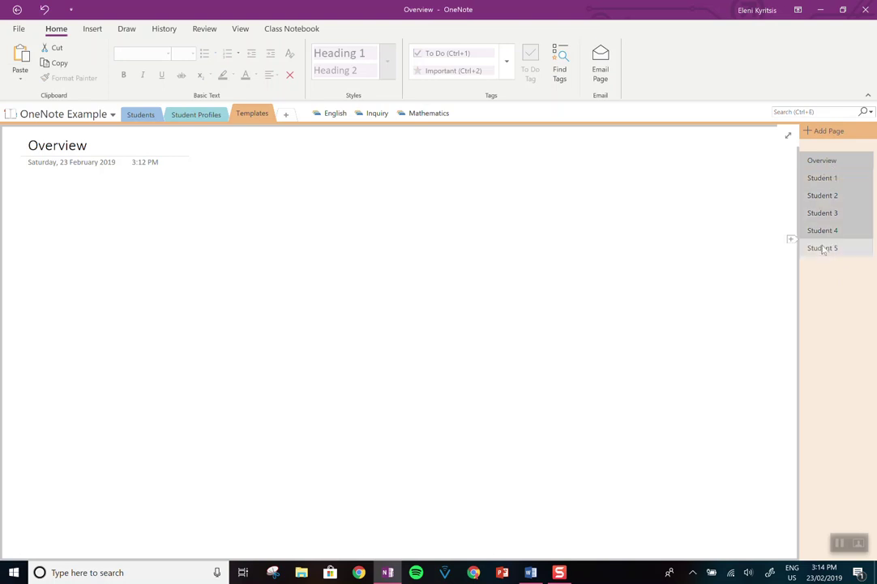
right_click(822, 230)
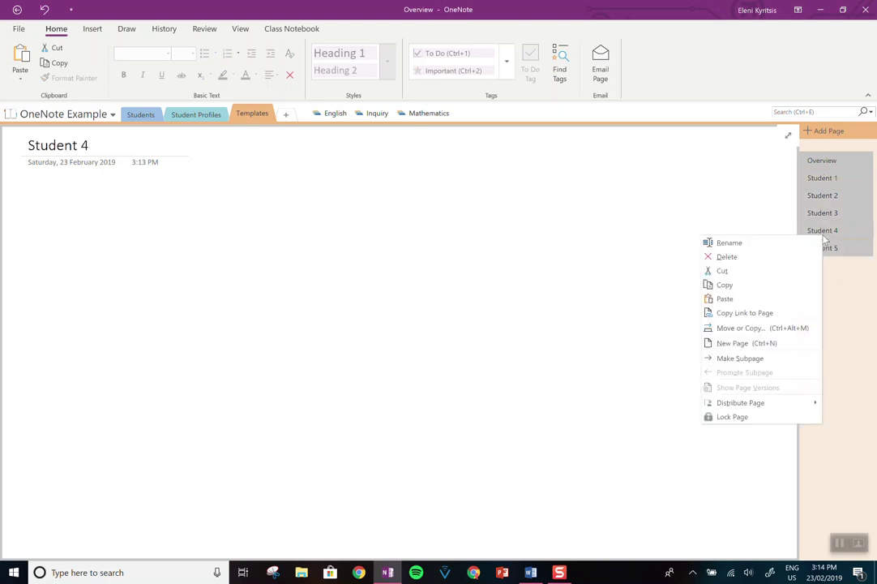
click(746, 287)
- Paste the copied template pages into the Place Value section of the Mathematics section group
click(413, 112)
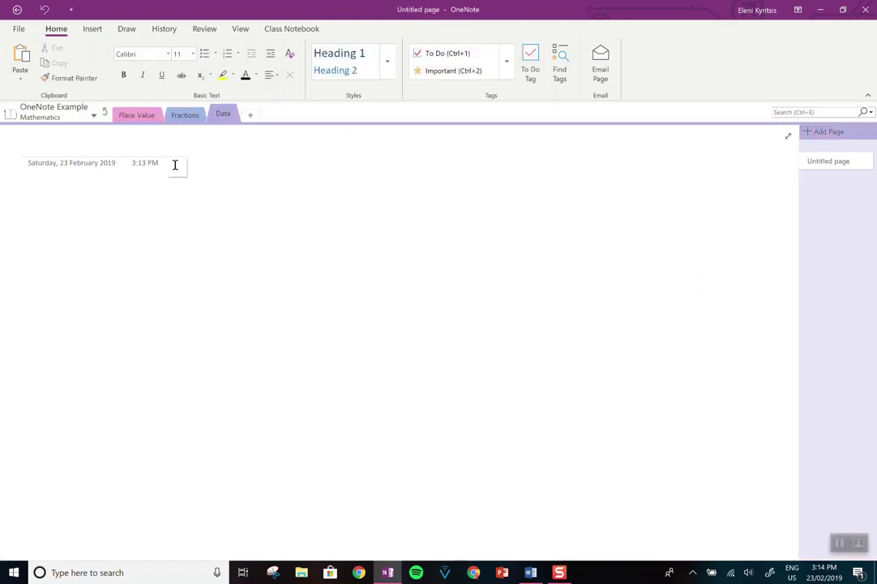
click(138, 116)
right_click(829, 195)
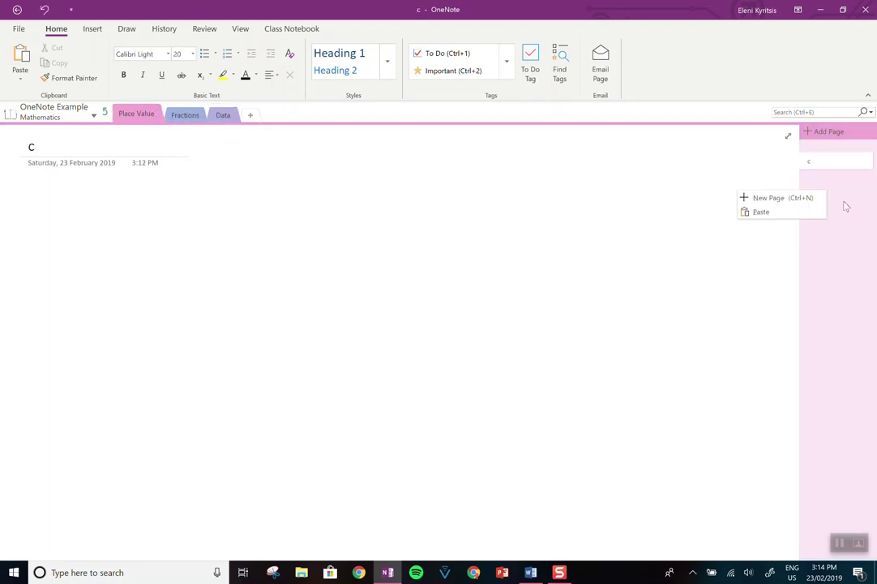
right_click(853, 190)
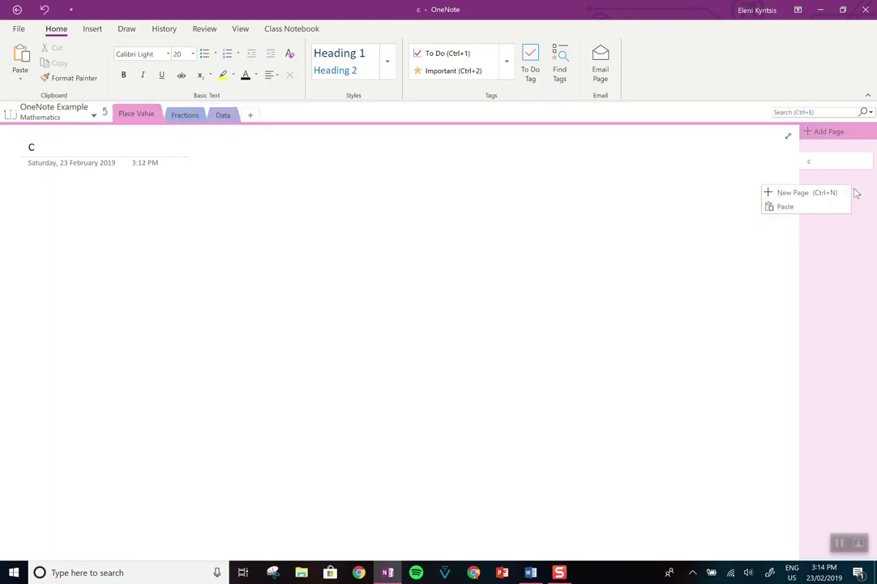
click(801, 212)
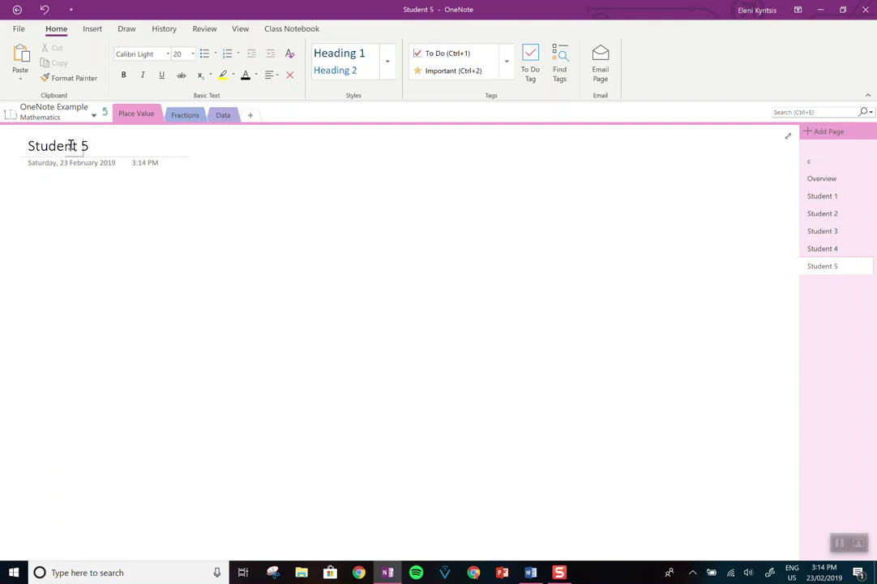
- Paste the copied template pages into the Fractions and Data sections of the Mathematics group
click(185, 115)
right_click(840, 199)
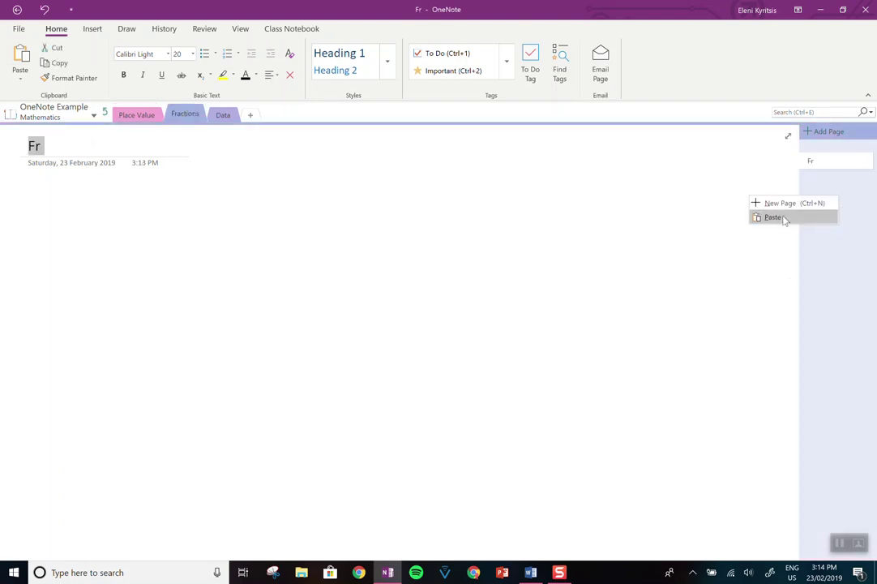
click(774, 218)
click(223, 114)
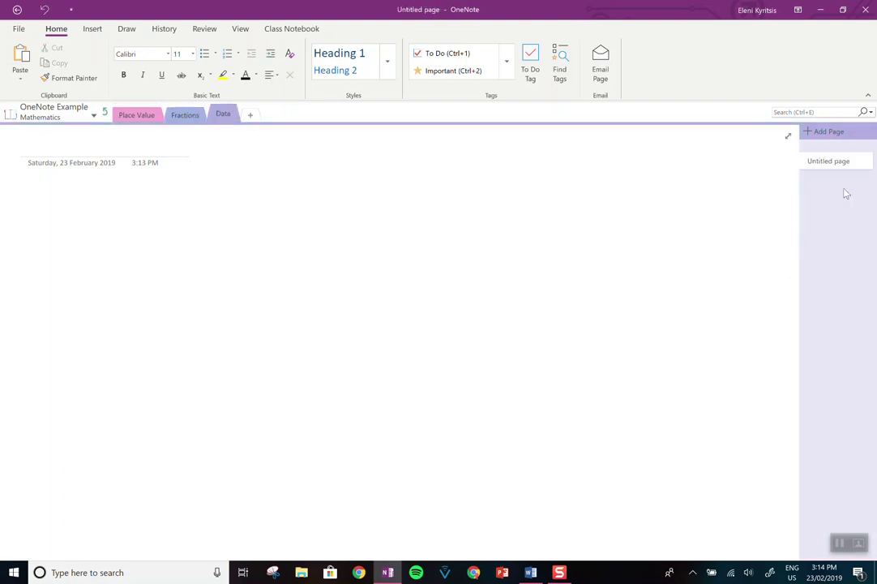
right_click(735, 185)
click(759, 190)
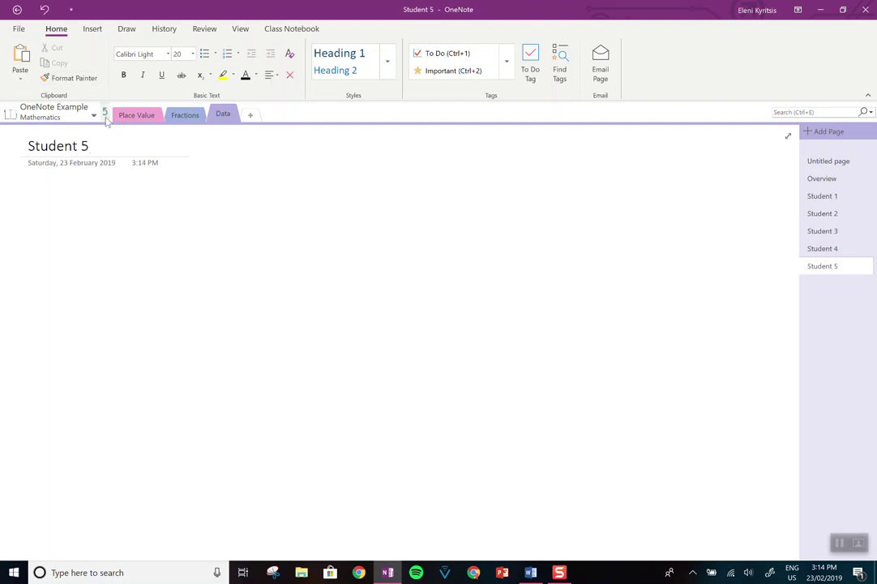
- Switch to the English section group and paste the template pages into its Speaking and Listening section
click(105, 117)
click(325, 112)
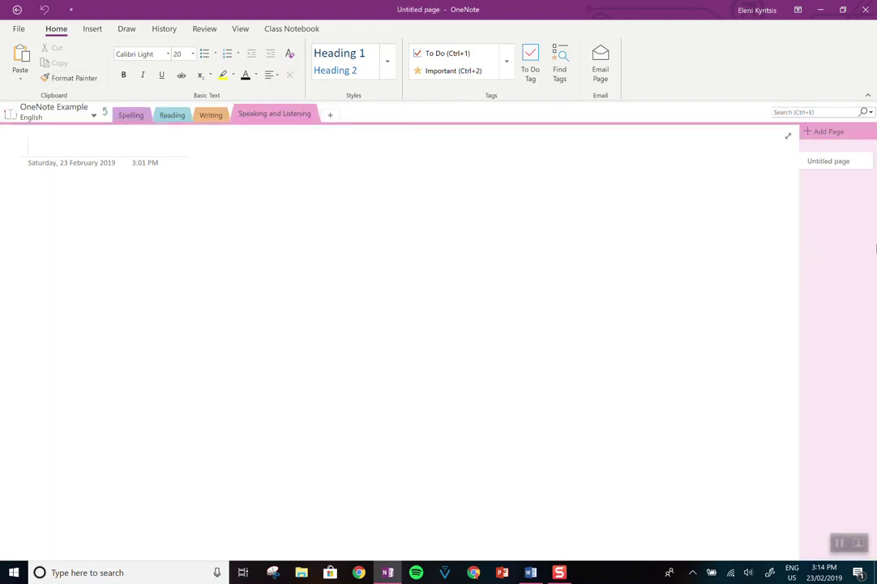
right_click(803, 228)
click(778, 247)
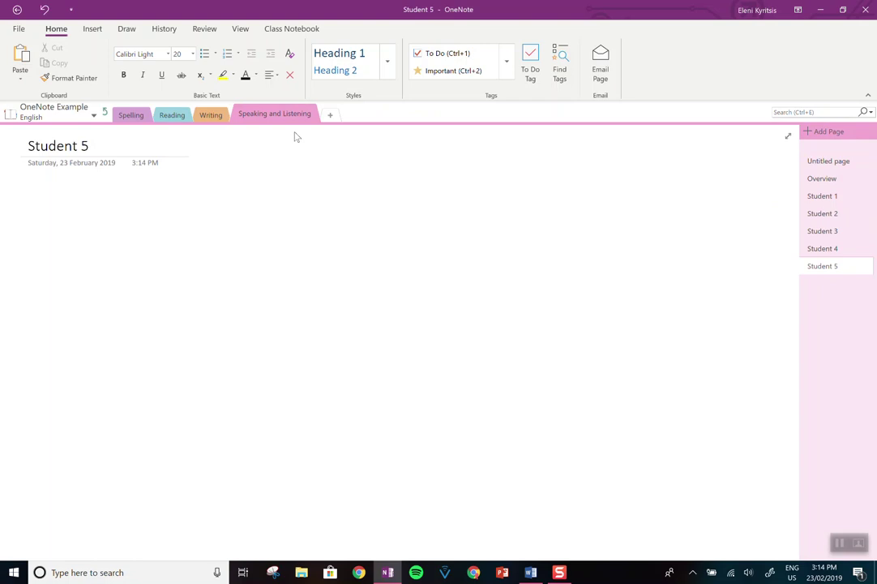
- Paste the copied template pages into the Spelling and Reading sections of the English group
click(130, 114)
right_click(830, 226)
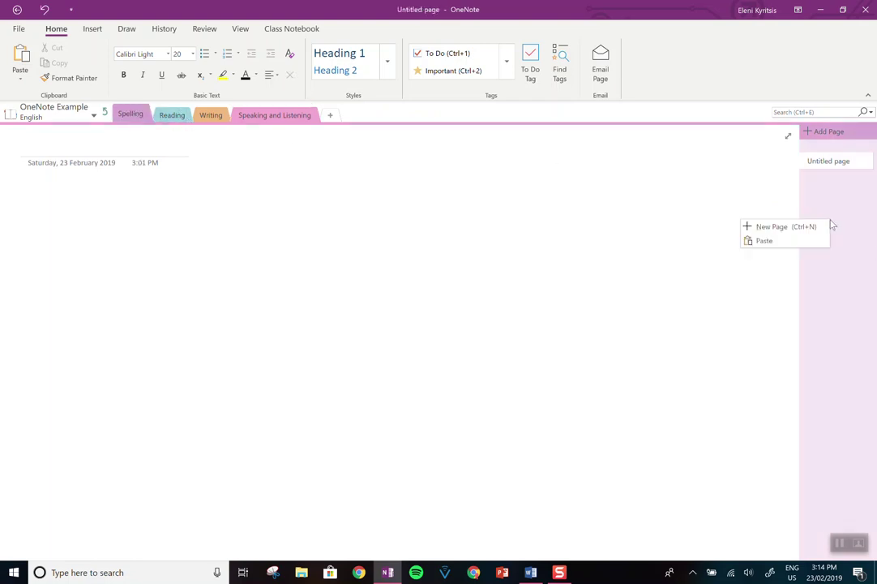
click(776, 243)
click(169, 116)
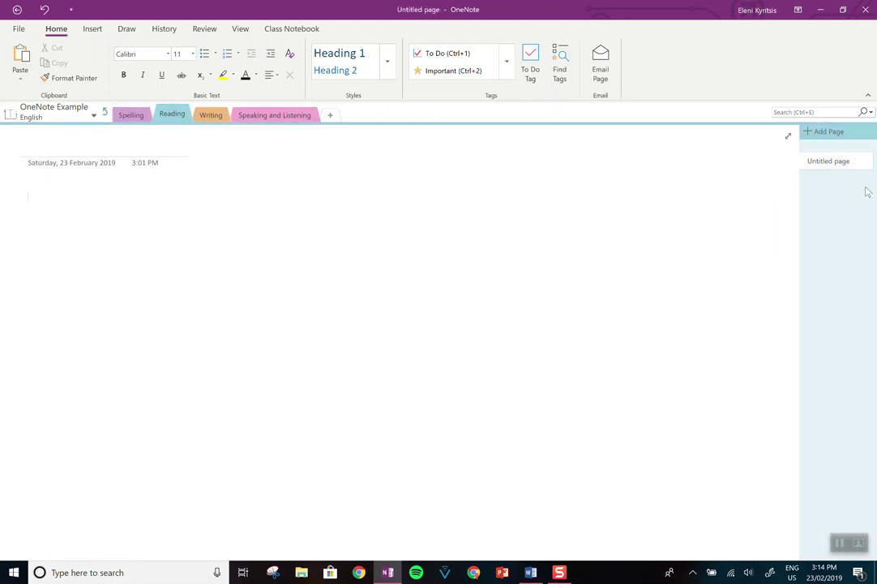
right_click(805, 196)
click(783, 213)
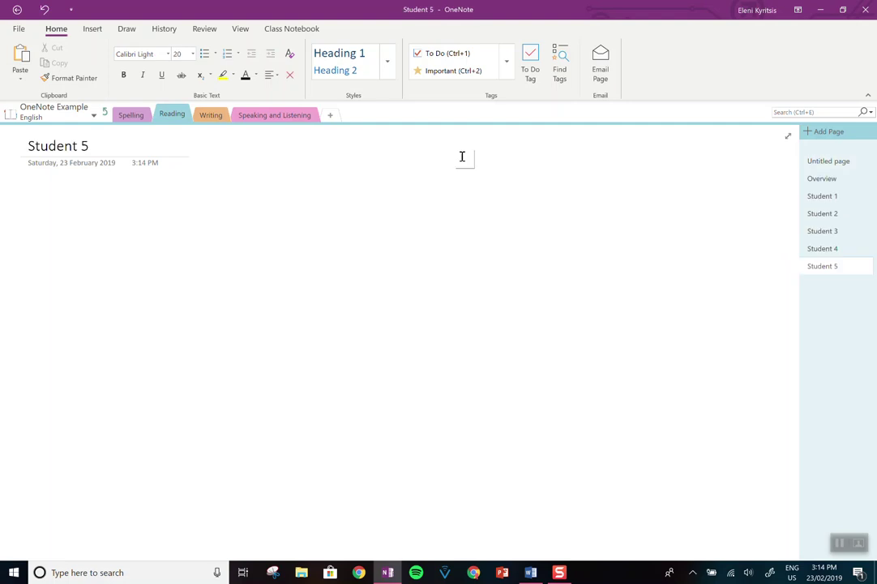
- Paste the template pages into the English group's Writing section and return to the notebook's top level
click(213, 114)
right_click(853, 214)
click(790, 233)
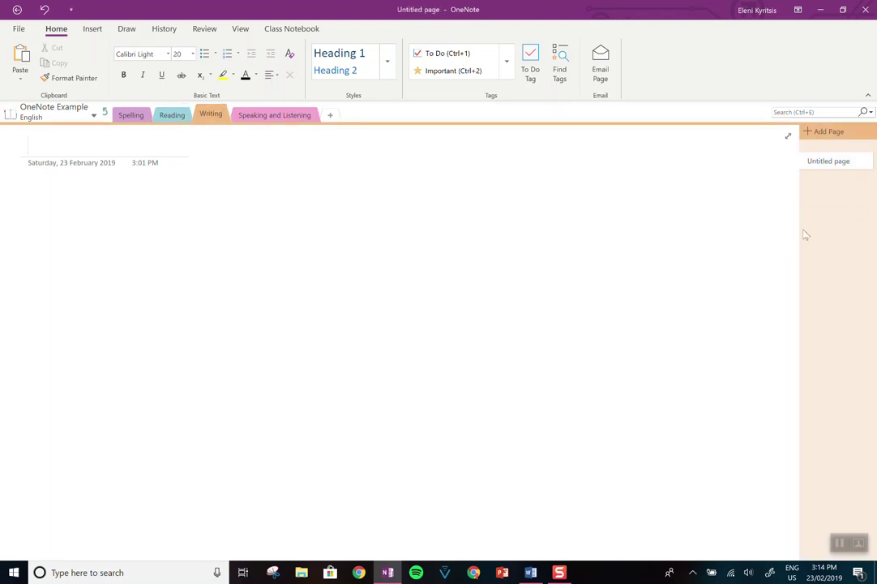
click(105, 112)
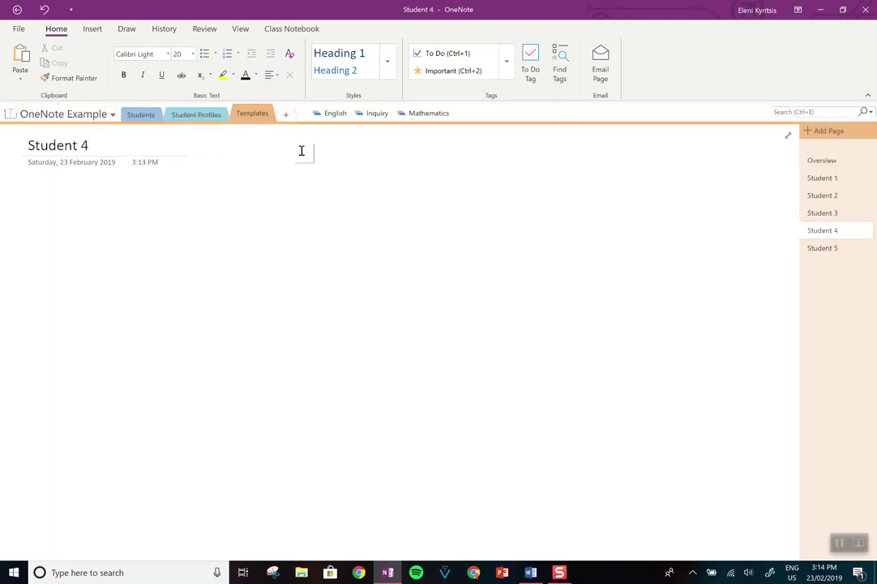